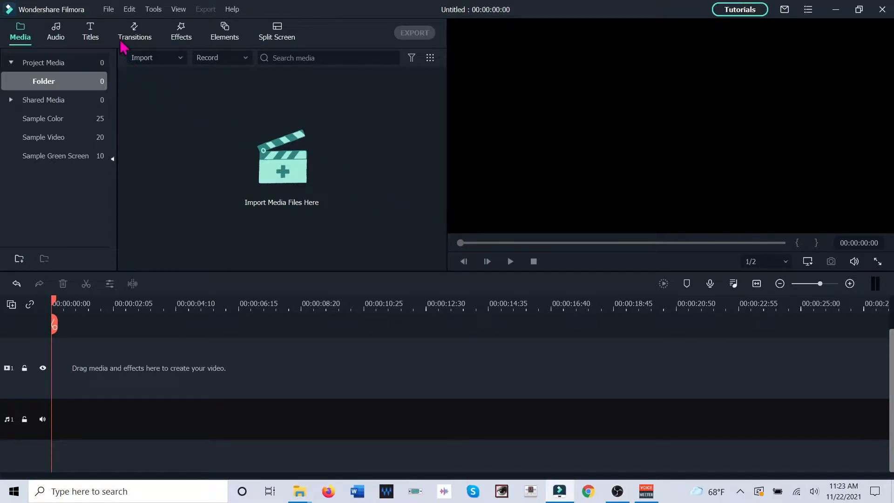
# Open the recent project Water Crossings.wfp
pyautogui.click(111, 12)
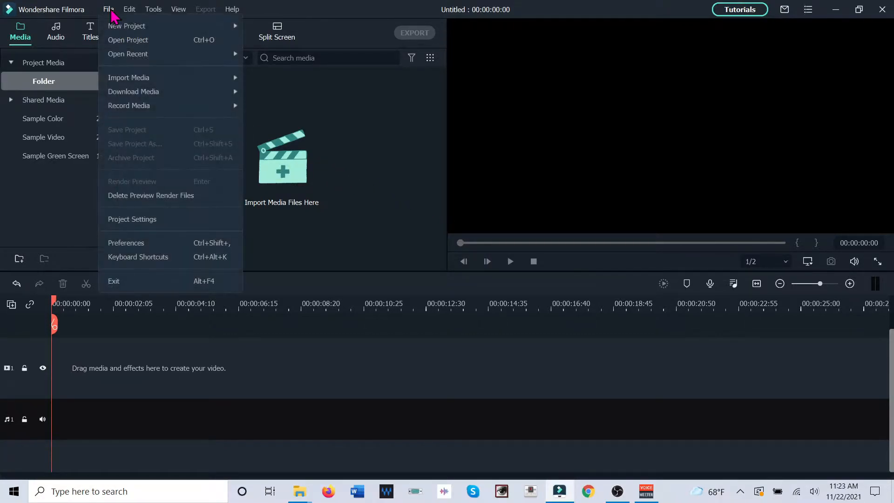
pyautogui.moveTo(122, 55)
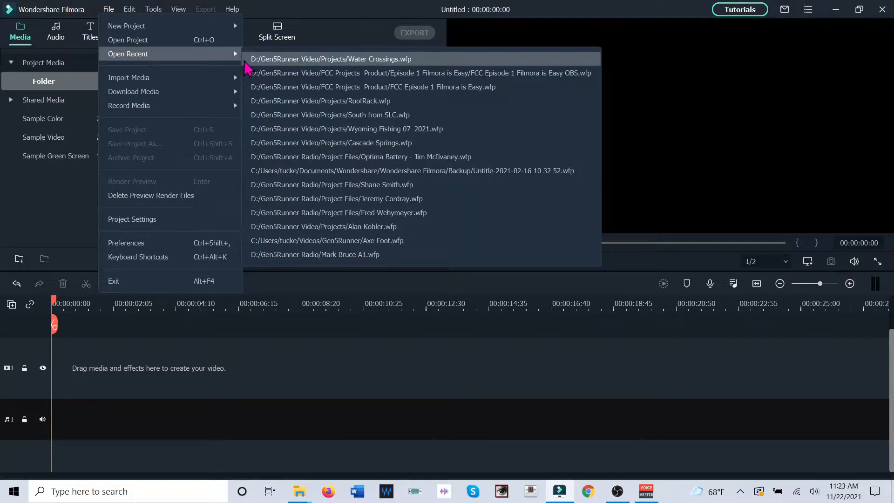
pyautogui.click(278, 59)
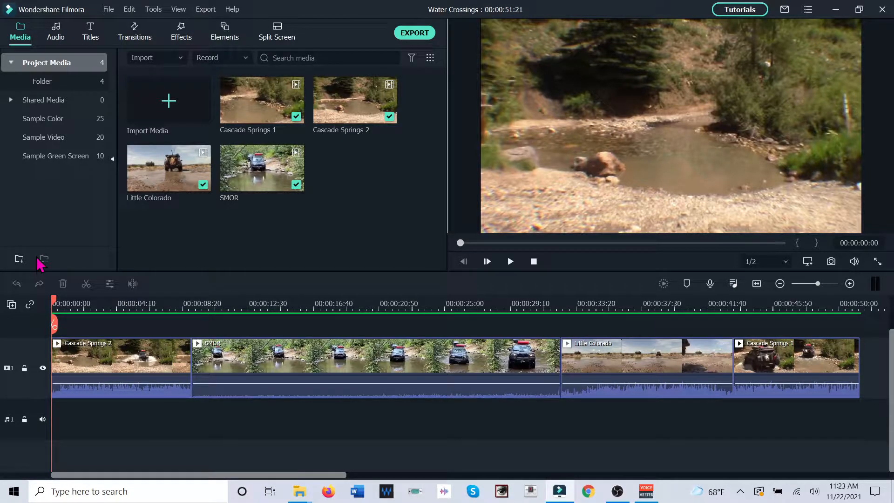
# Preview the Dissolve and Fade transitions from the favorite transitions
pyautogui.click(134, 35)
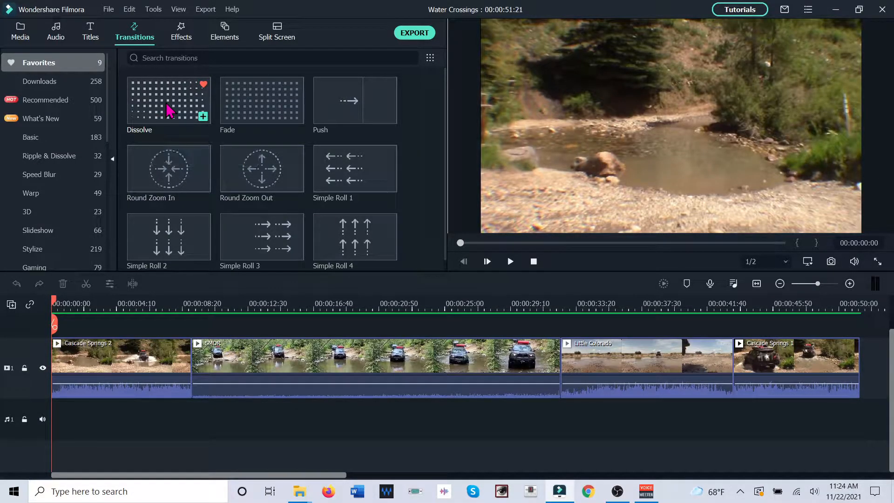
pyautogui.click(170, 110)
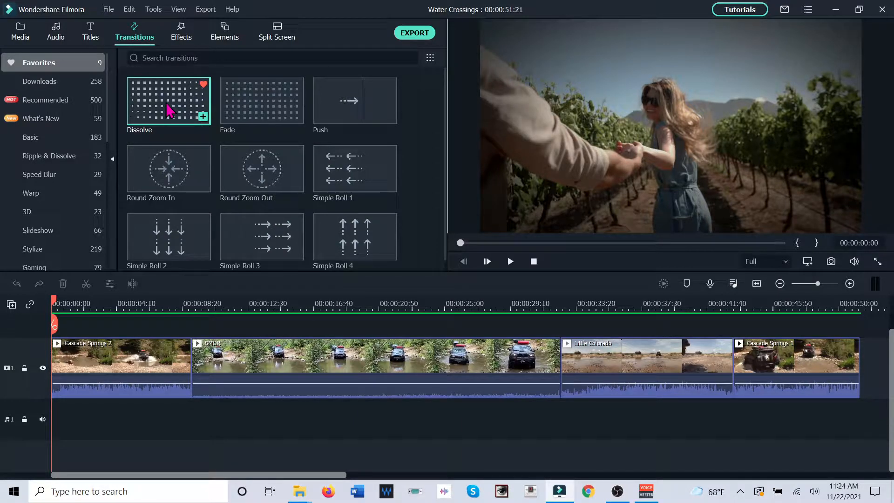
pyautogui.click(169, 111)
pyautogui.click(269, 106)
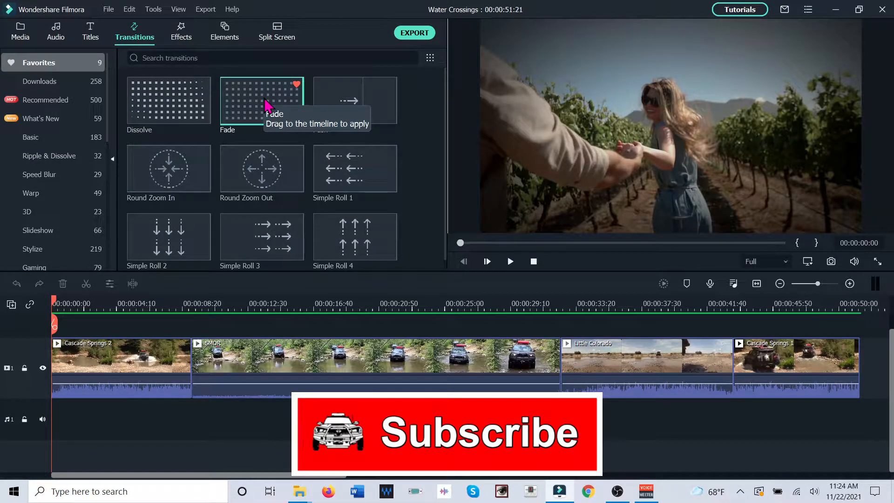
pyautogui.click(269, 105)
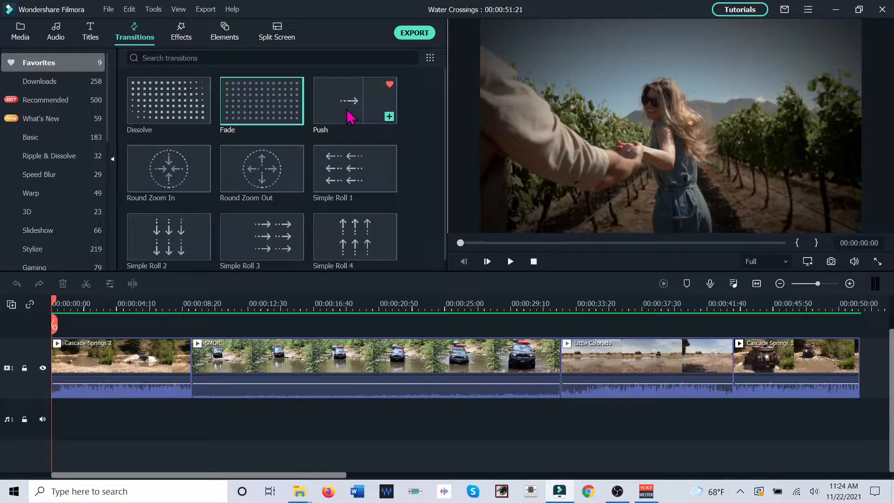
# Preview the Push and Simple Roll 3 transitions alternately to compare their motion
pyautogui.click(350, 116)
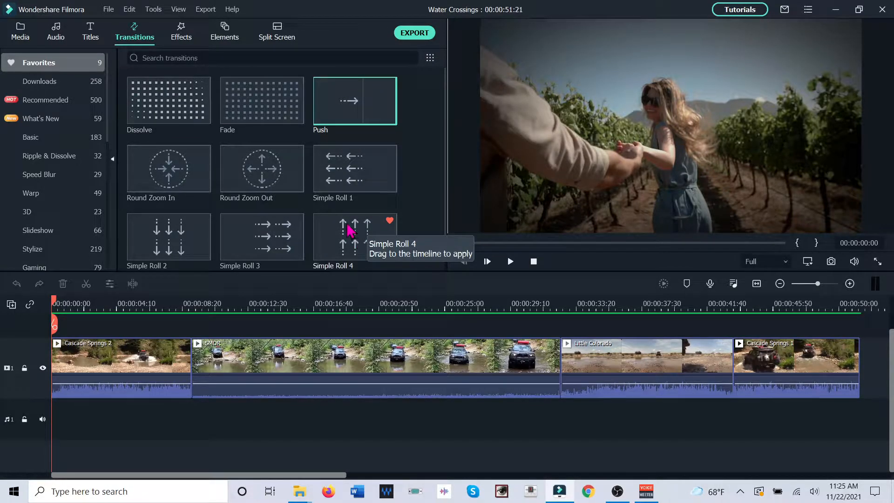
pyautogui.click(252, 239)
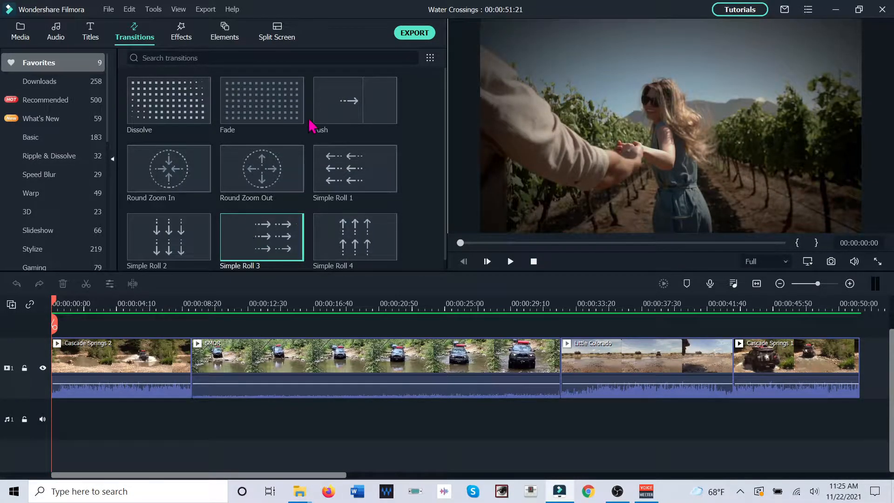
pyautogui.click(326, 113)
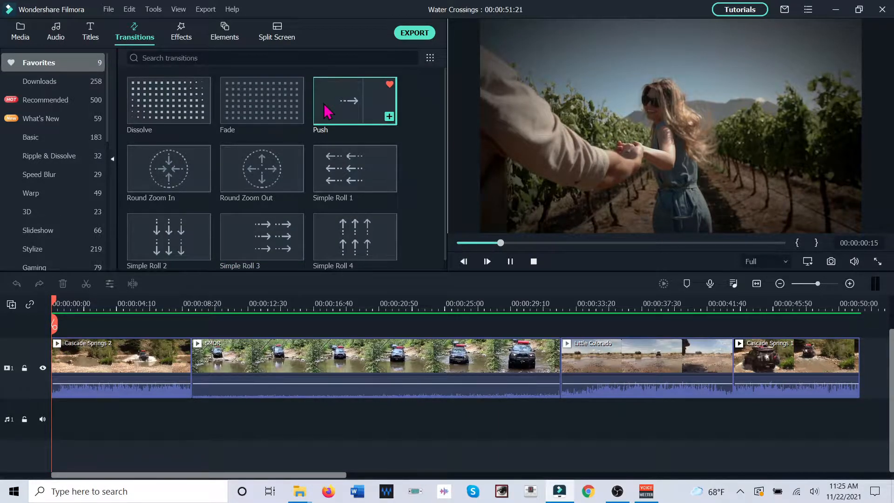
pyautogui.click(247, 243)
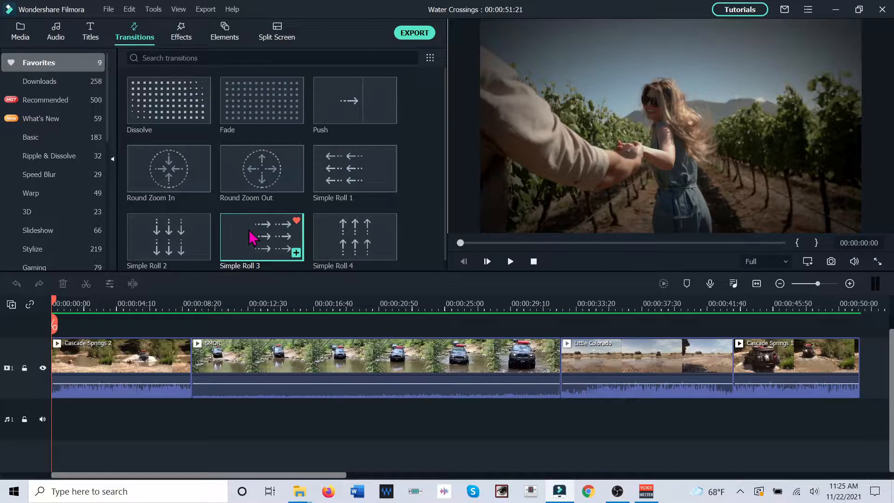
# Preview the Simple Roll 1, 3, 4 and 2 transitions, plus Round Zoom In and Round Zoom Out
pyautogui.click(338, 179)
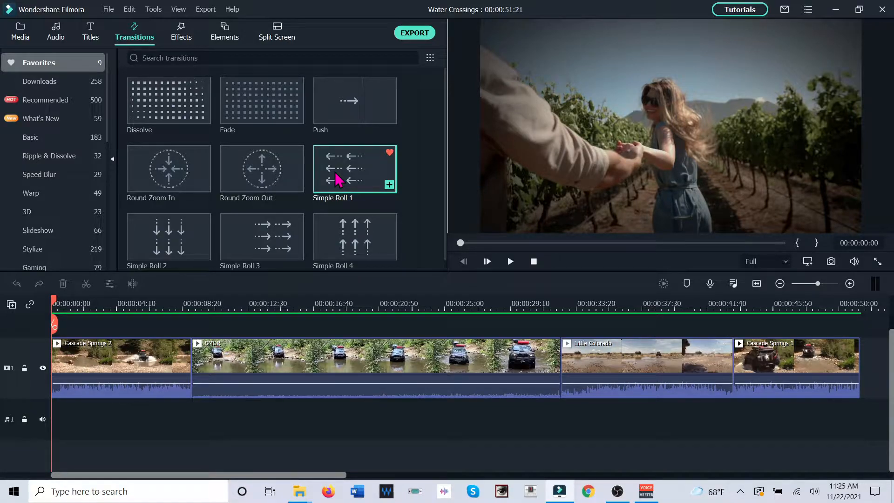
pyautogui.click(338, 180)
pyautogui.click(266, 247)
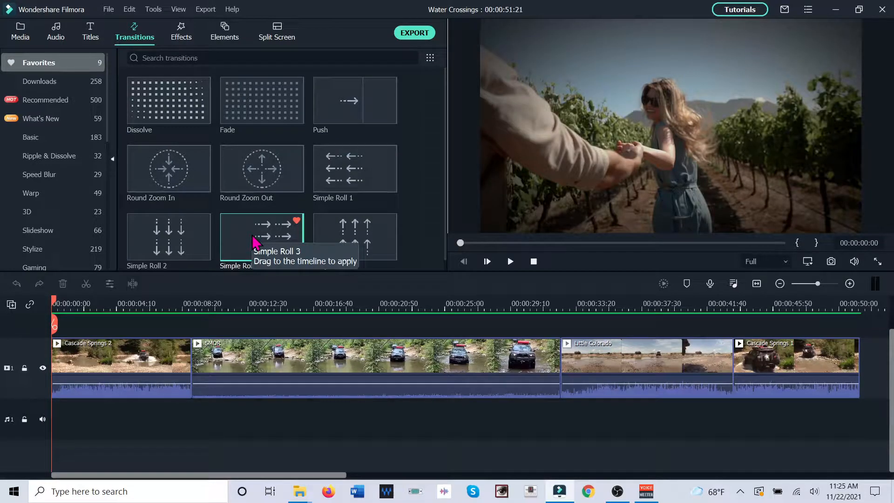
pyautogui.click(363, 248)
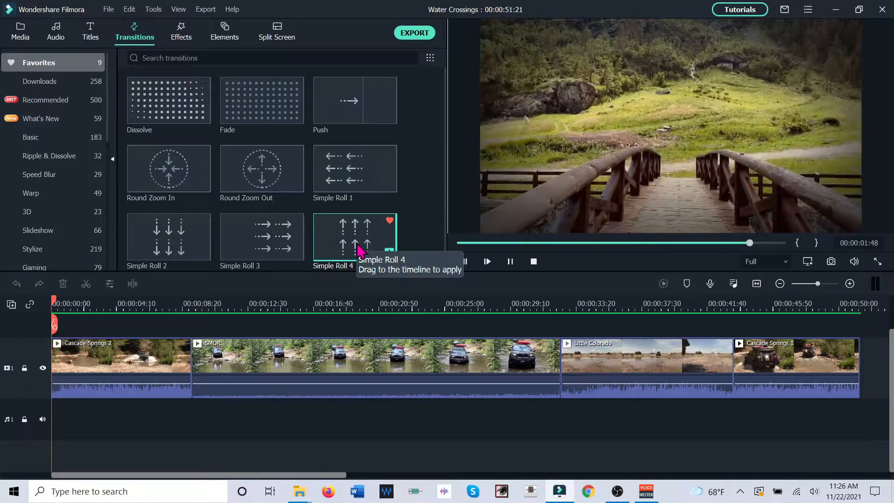
pyautogui.click(184, 246)
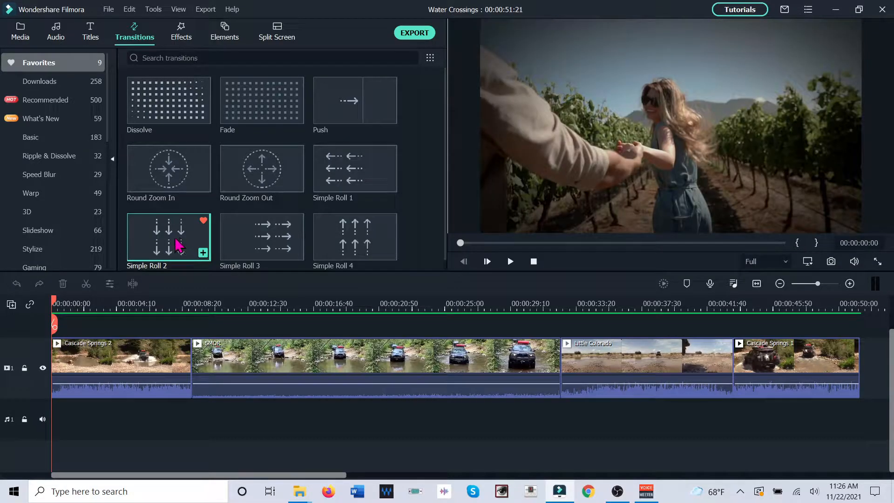
pyautogui.click(168, 170)
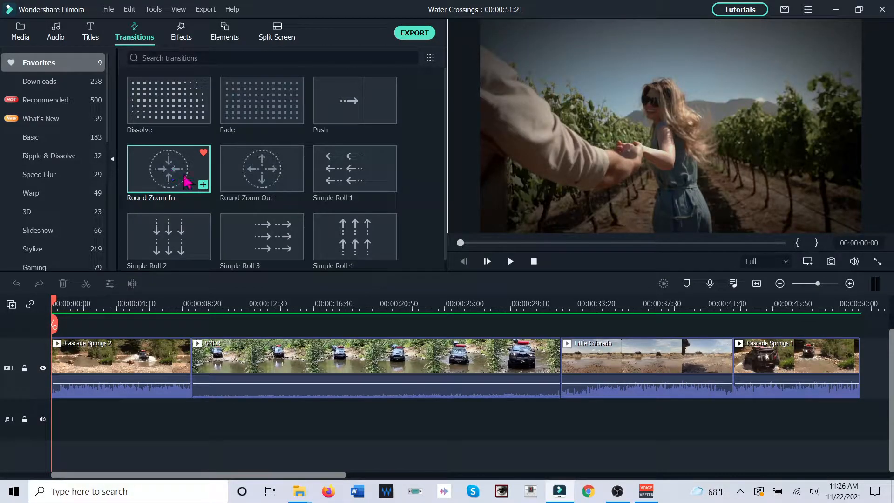
pyautogui.click(264, 184)
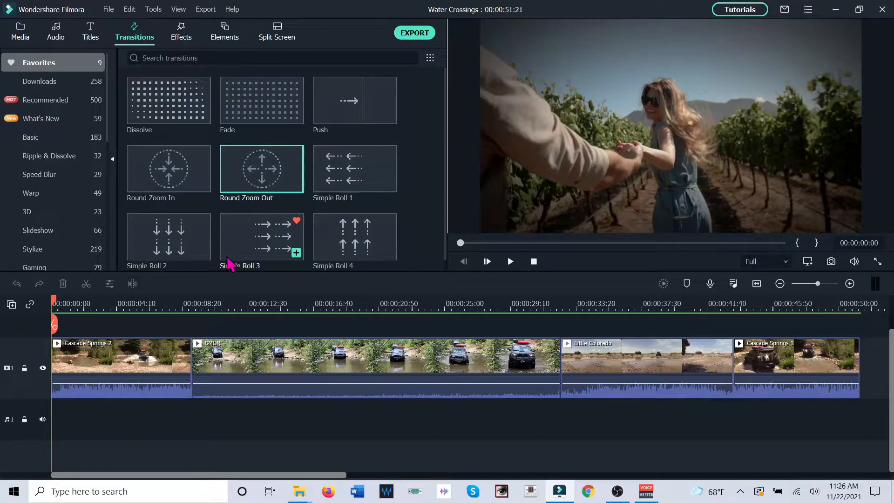
# Apply the Fade transition to both ends of the Cascade Springs 2 clip and play the clip to check it
pyautogui.click(126, 364)
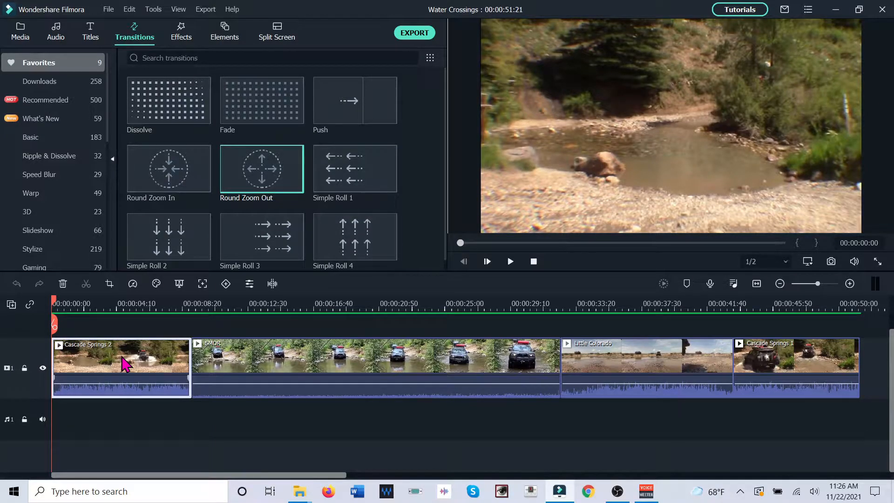
pyautogui.click(295, 116)
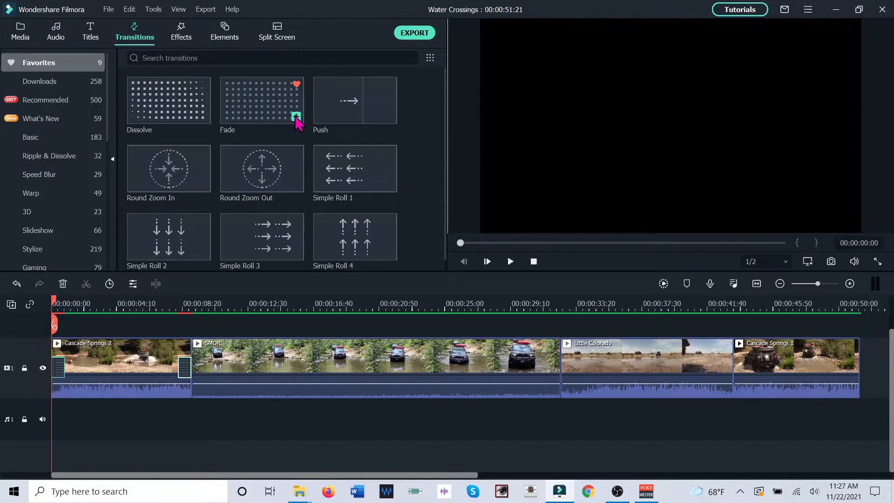
pyautogui.click(511, 261)
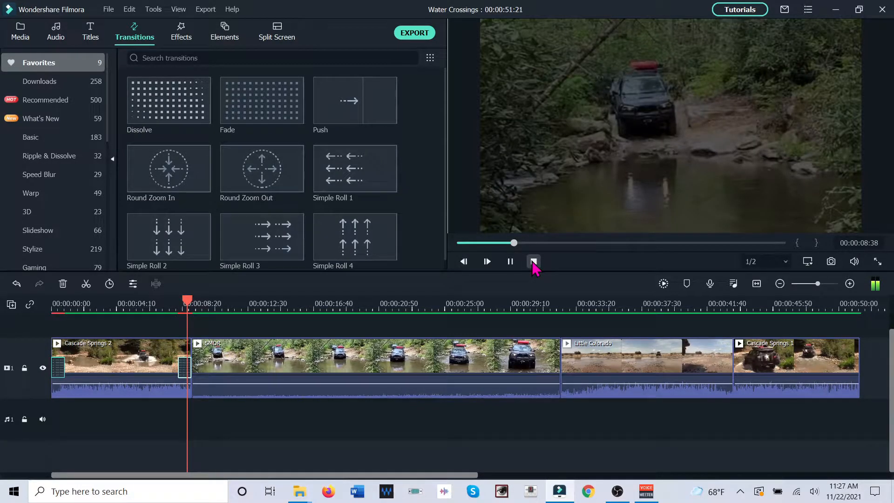
pyautogui.click(534, 262)
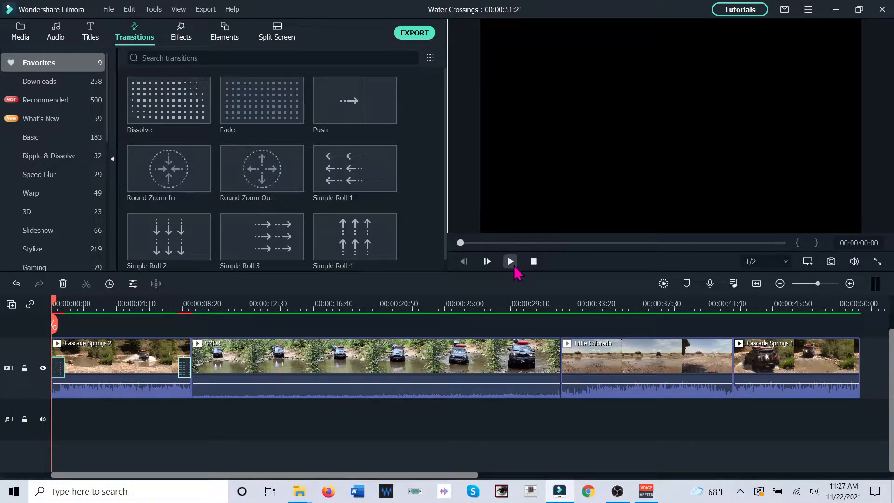
pyautogui.click(514, 267)
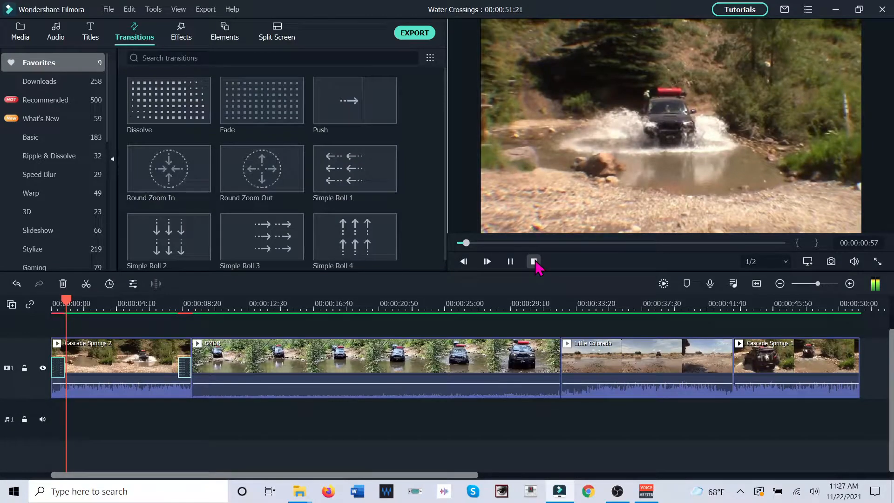
pyautogui.click(534, 262)
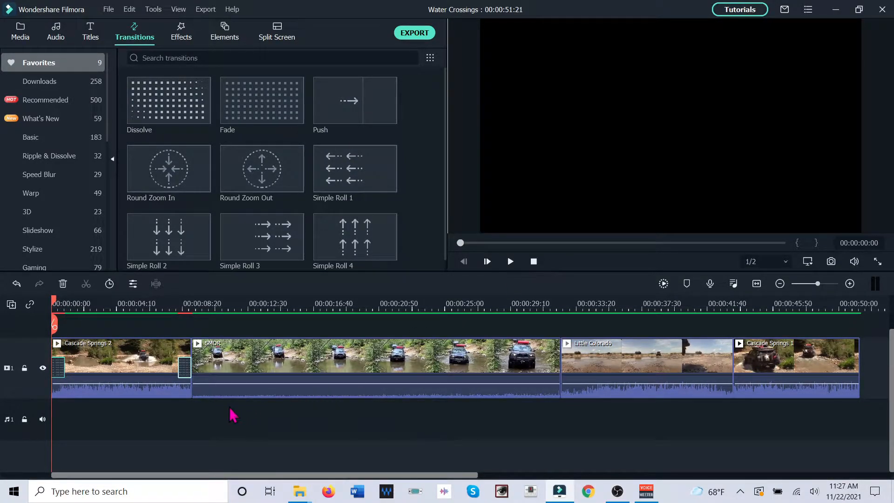
# Replace the Fade transitions on the Cascade Springs 2 clip with Dissolve at both ends and play the clip
pyautogui.click(186, 375)
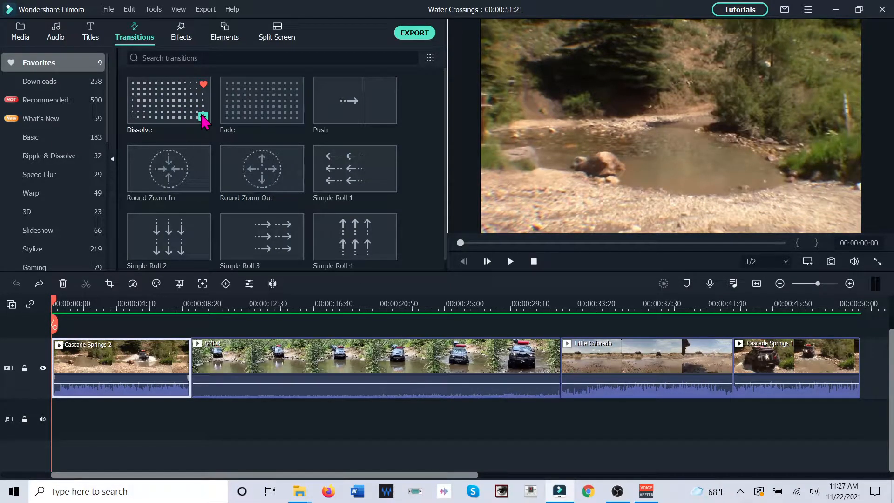
pyautogui.click(203, 116)
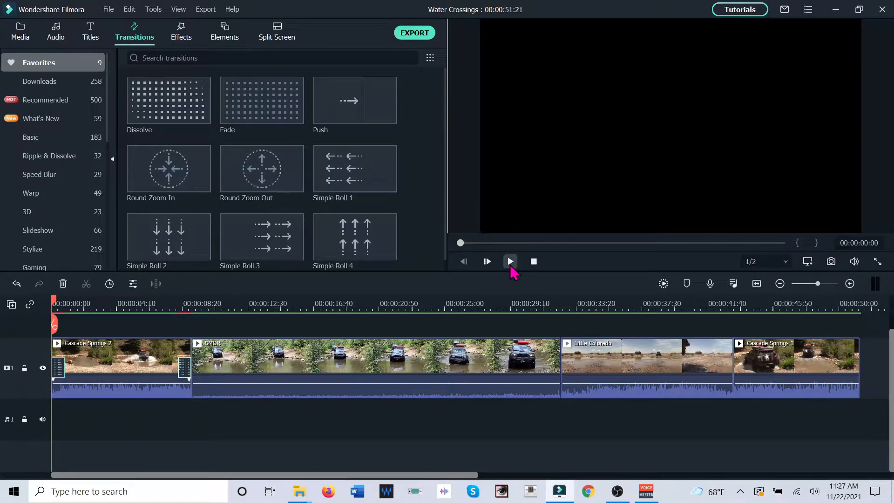
pyautogui.click(512, 269)
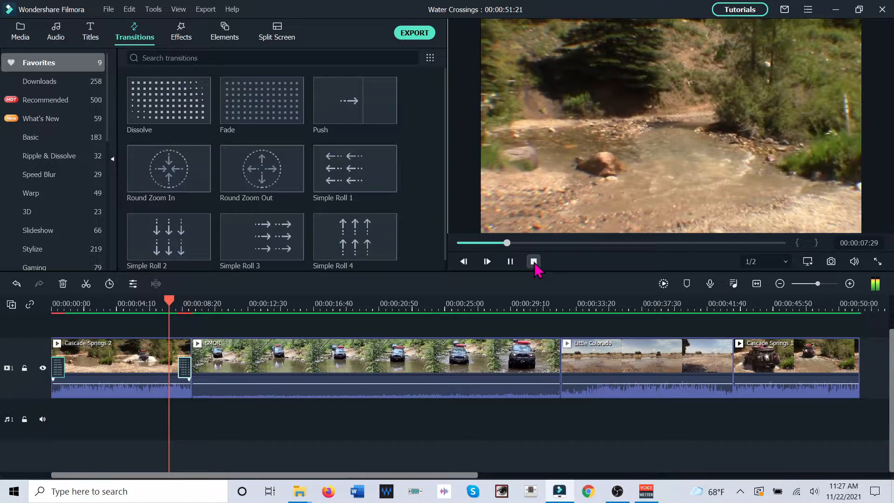
pyautogui.click(534, 262)
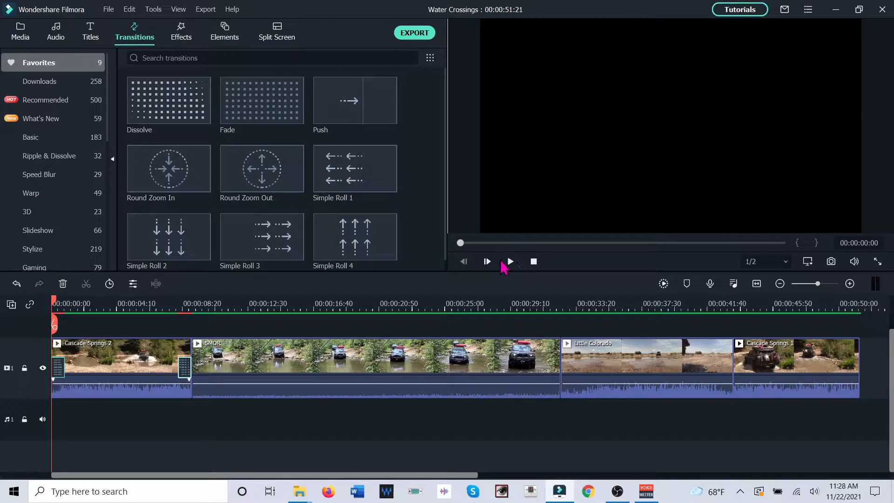
# Replay the opening Dissolve of the Cascade Springs 2 clip twice from the start of the timeline
pyautogui.click(511, 261)
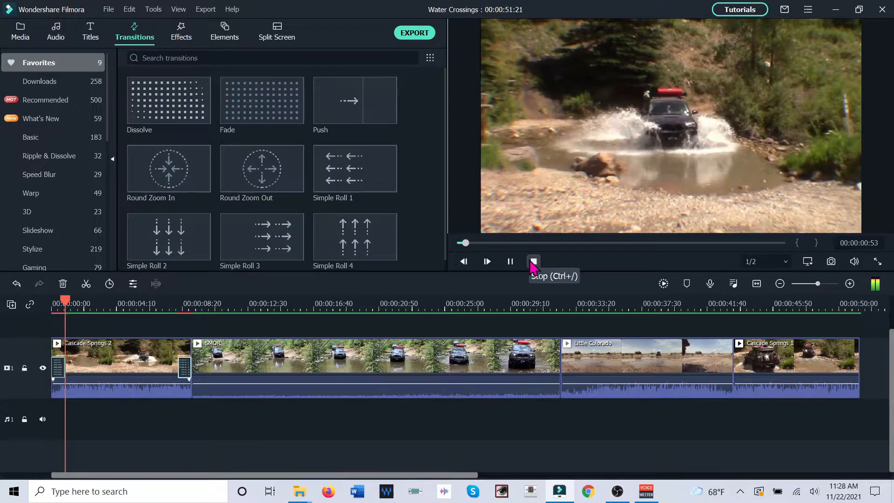
pyautogui.click(534, 262)
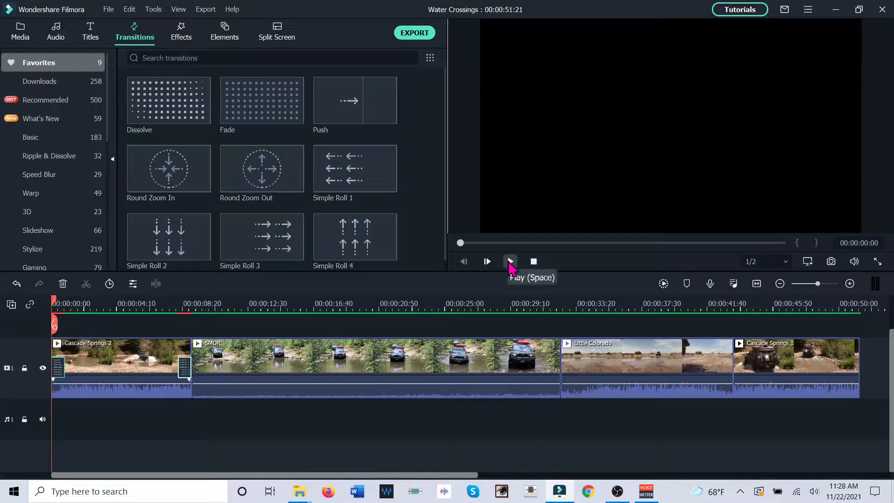
pyautogui.click(510, 262)
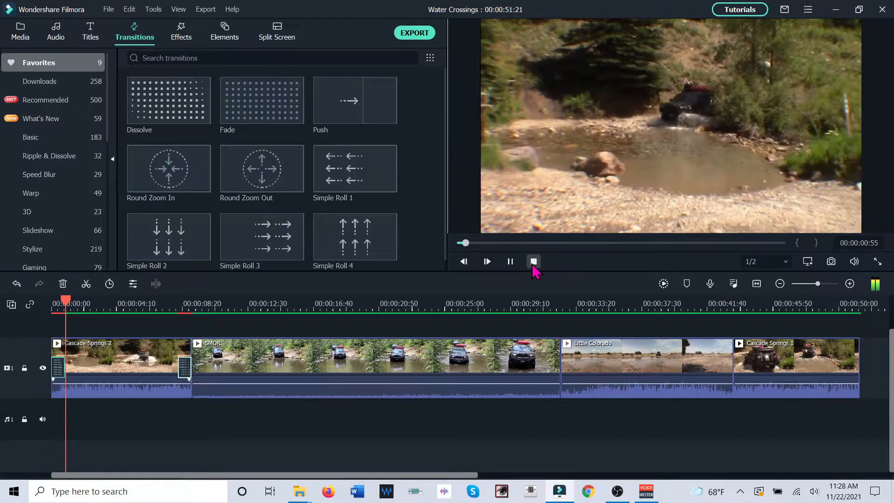
pyautogui.click(532, 264)
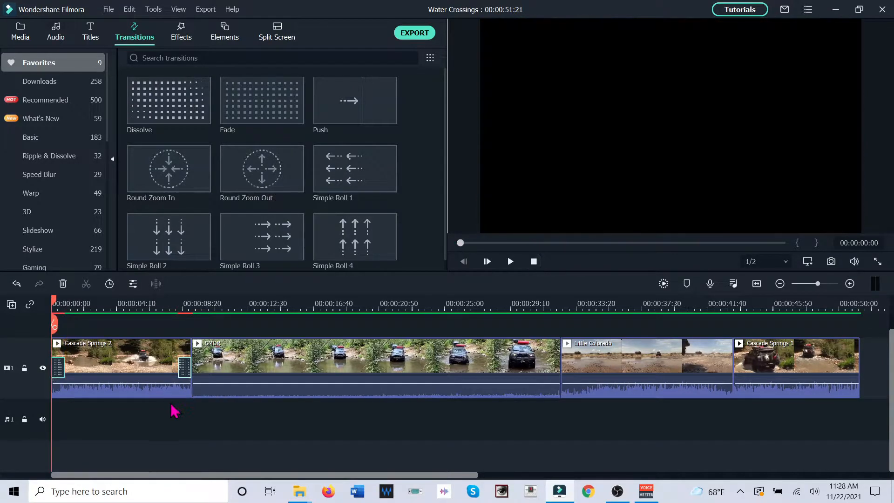
# Delete the Dissolve transition at the end of the Cascade Springs 2 clip
pyautogui.rightClick(185, 370)
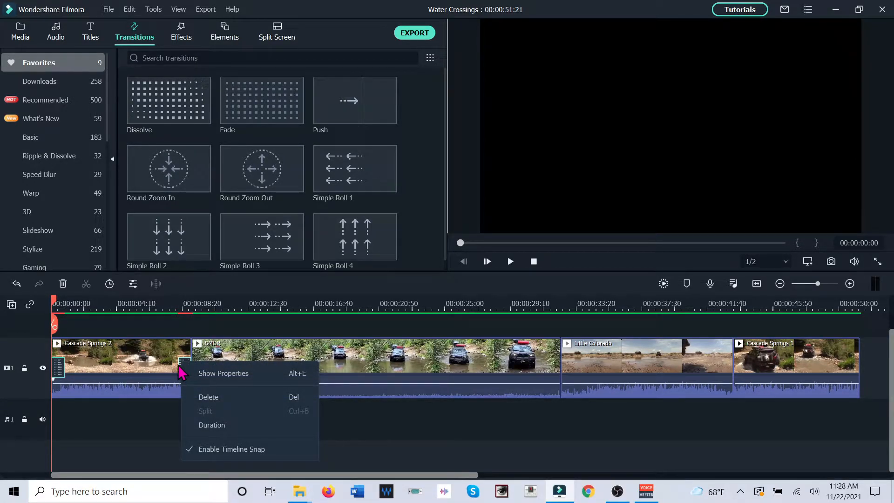
pyautogui.click(184, 367)
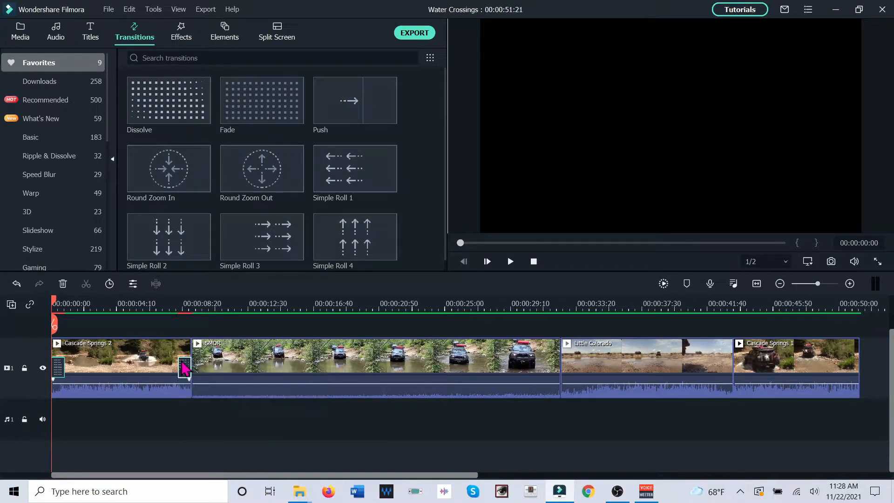
pyautogui.click(63, 283)
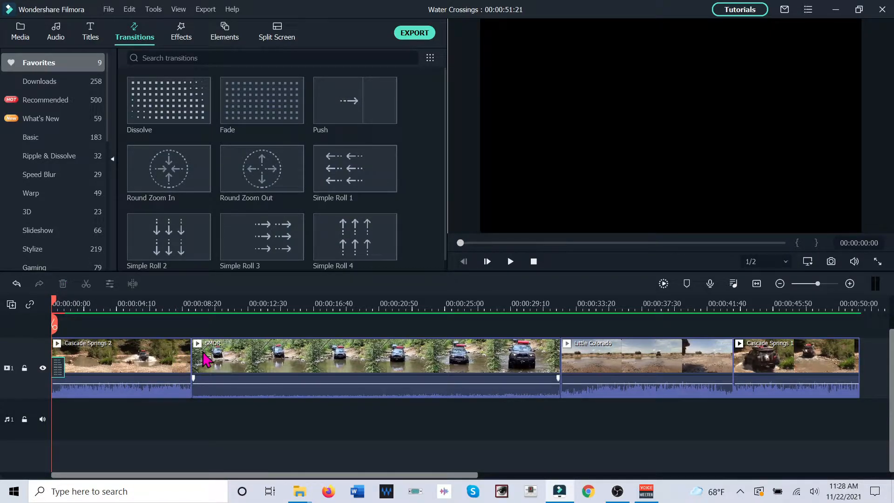
# Apply Round Zoom Out to both ends of the SMOR clip and center the opening transition over the cut with Cascade Springs 2
pyautogui.click(146, 366)
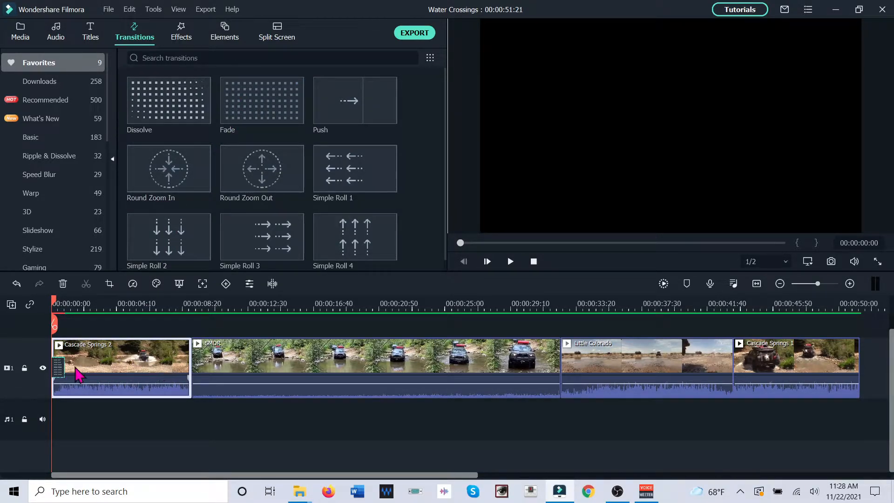
pyautogui.click(329, 361)
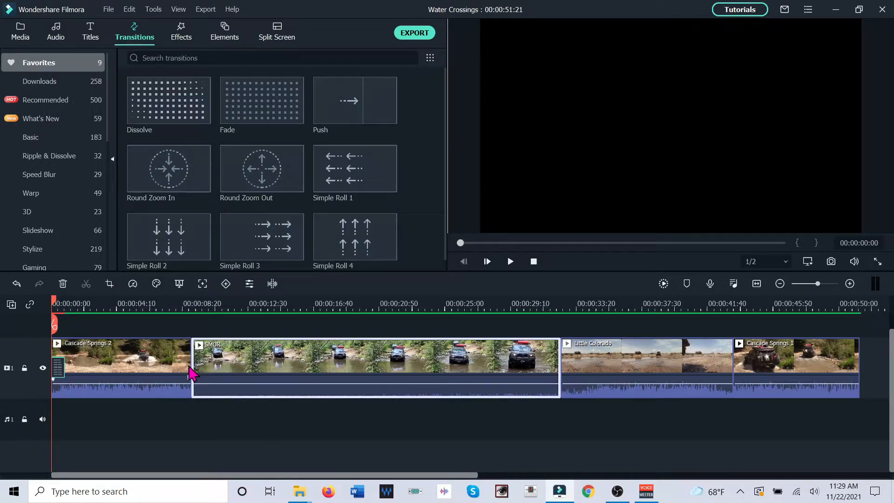
pyautogui.moveTo(255, 195)
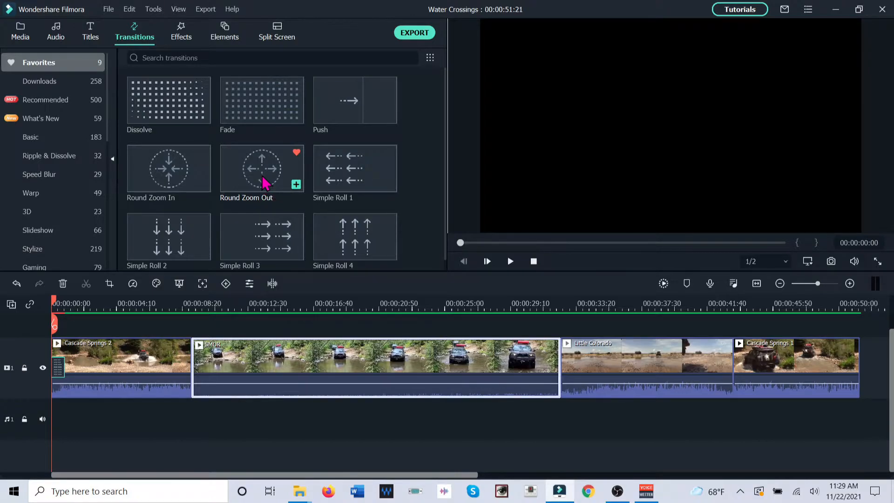
pyautogui.click(263, 183)
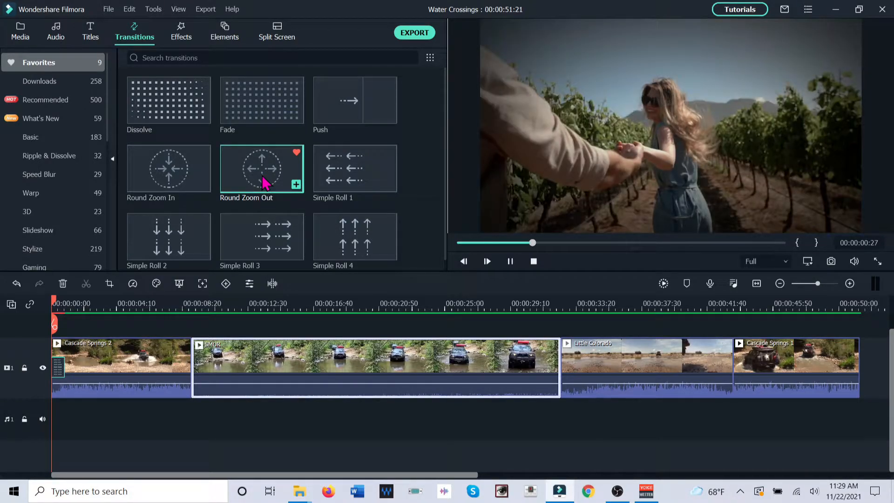
pyautogui.click(295, 185)
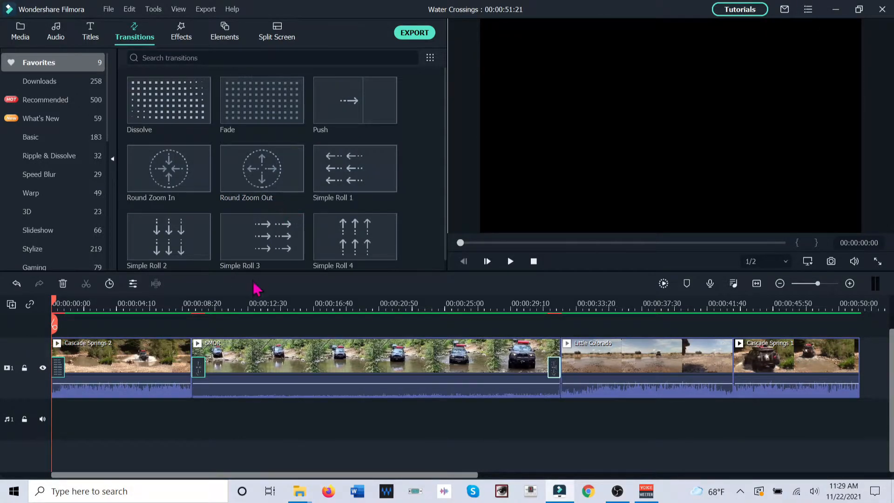
pyautogui.click(189, 367)
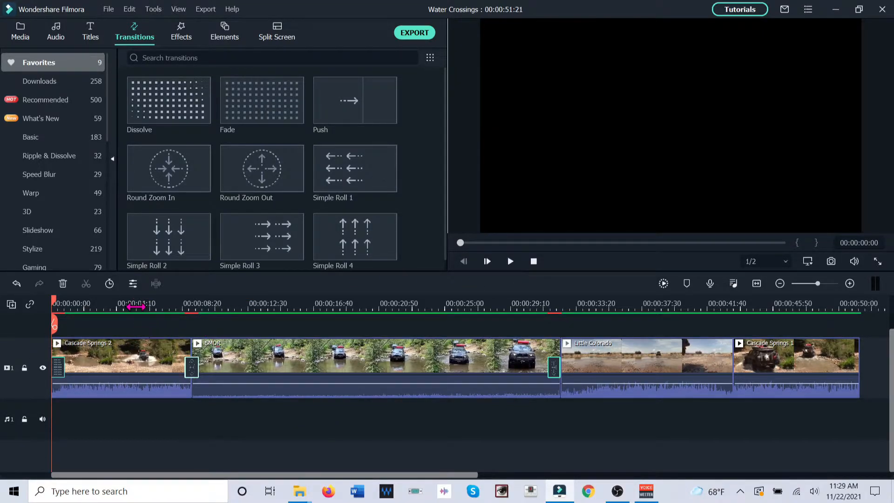
# Play the Round Zoom Out transition between Cascade Springs 2 and SMOR, stopping shortly after the cut
pyautogui.click(134, 305)
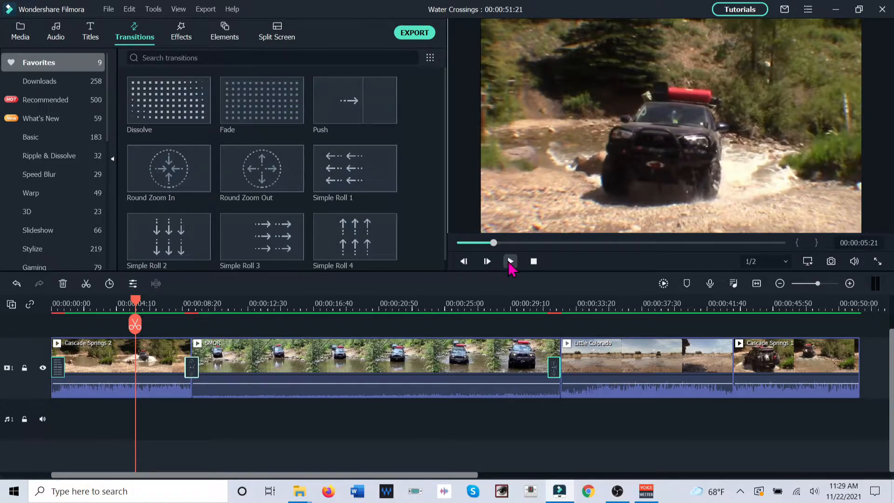
pyautogui.click(510, 262)
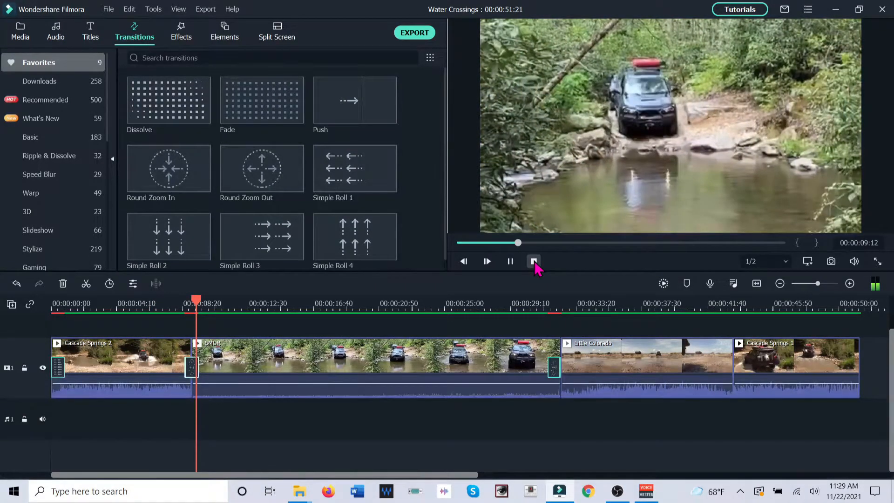
pyautogui.click(534, 262)
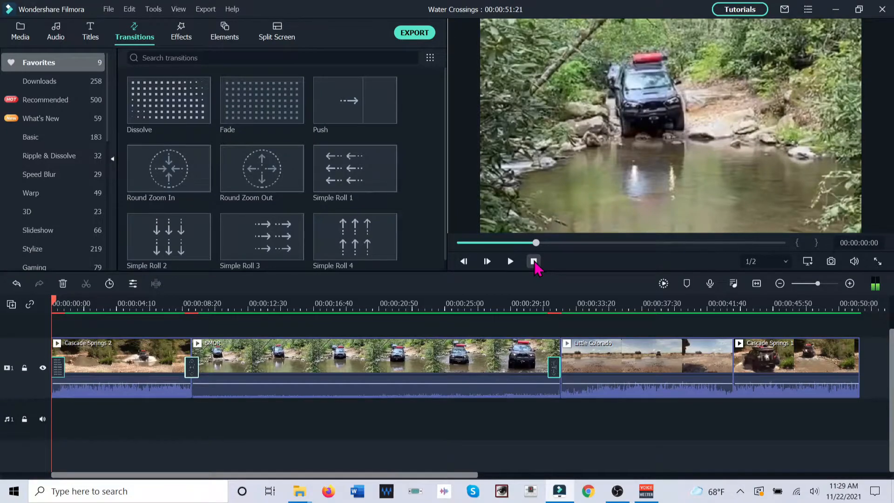
pyautogui.click(534, 261)
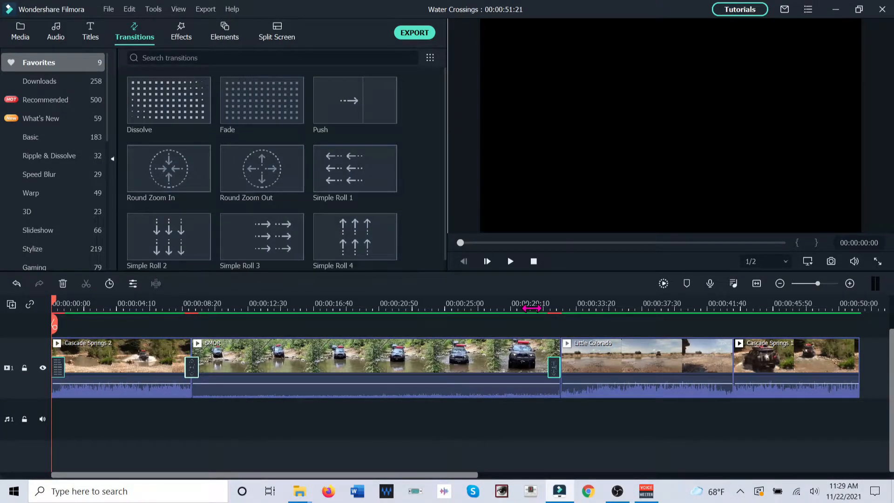
# Delete the Round Zoom Out transition at the end of the SMOR clip and scrub across the cut into Little Colorado
pyautogui.click(531, 306)
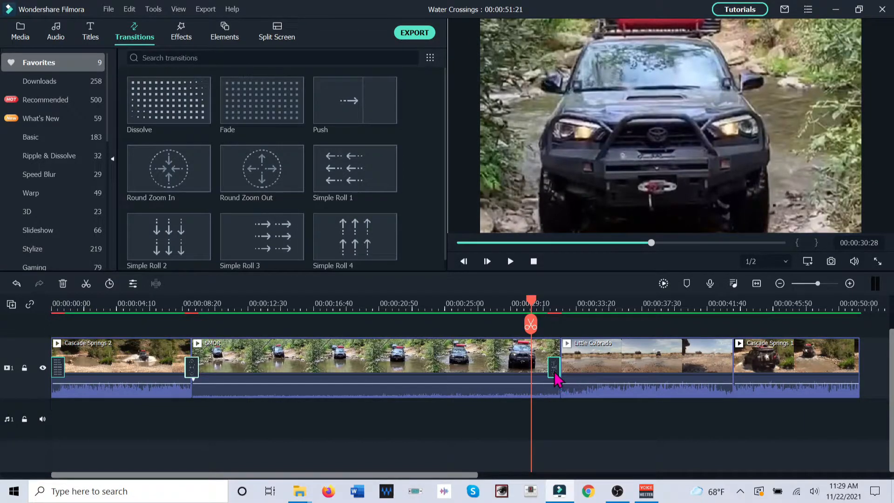
pyautogui.click(63, 284)
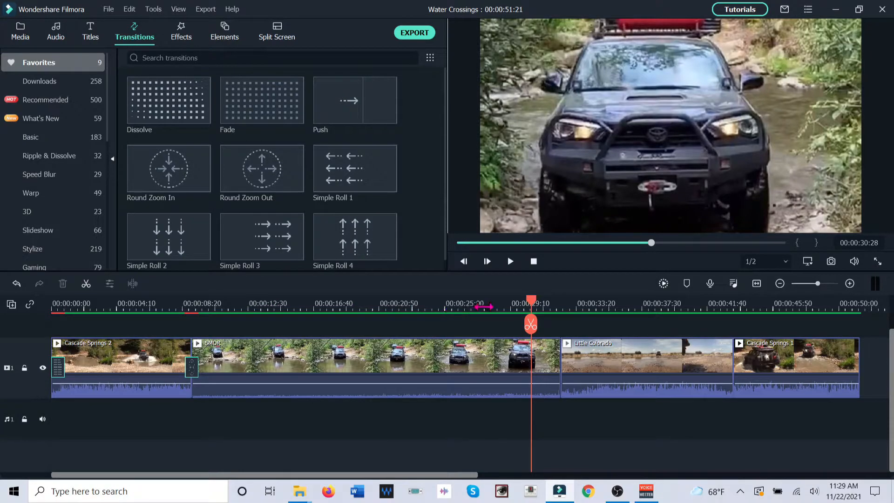
pyautogui.moveTo(532, 307); pyautogui.dragTo(578, 313)
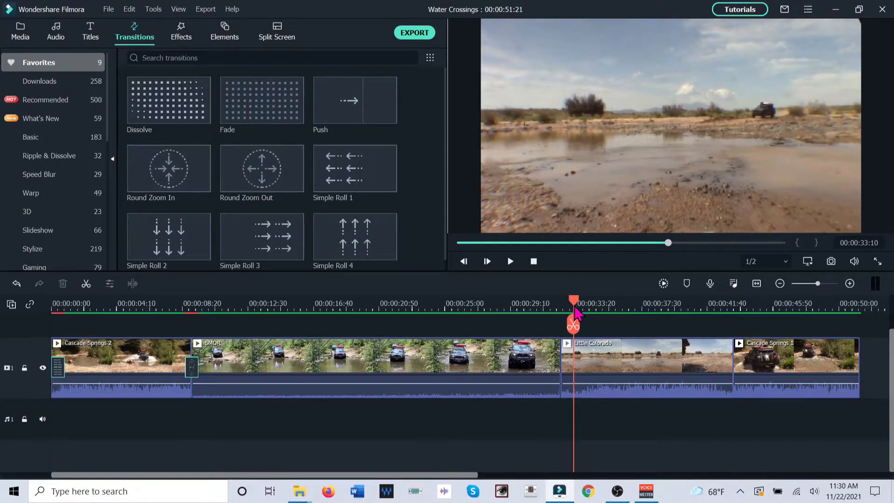
pyautogui.moveTo(577, 312); pyautogui.dragTo(579, 313)
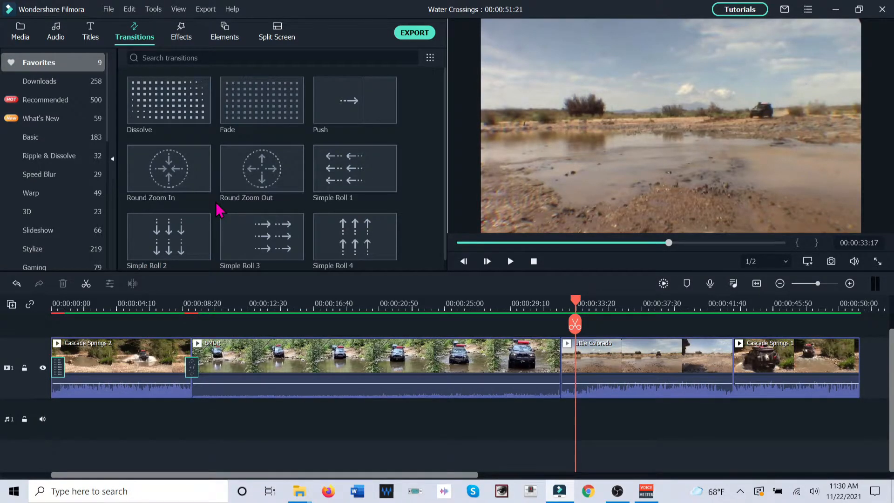
# Apply Round Zoom Out to both ends of the Little Colorado clip and center the opening transition over the cut with SMOR
pyautogui.click(646, 369)
pyautogui.moveTo(286, 178)
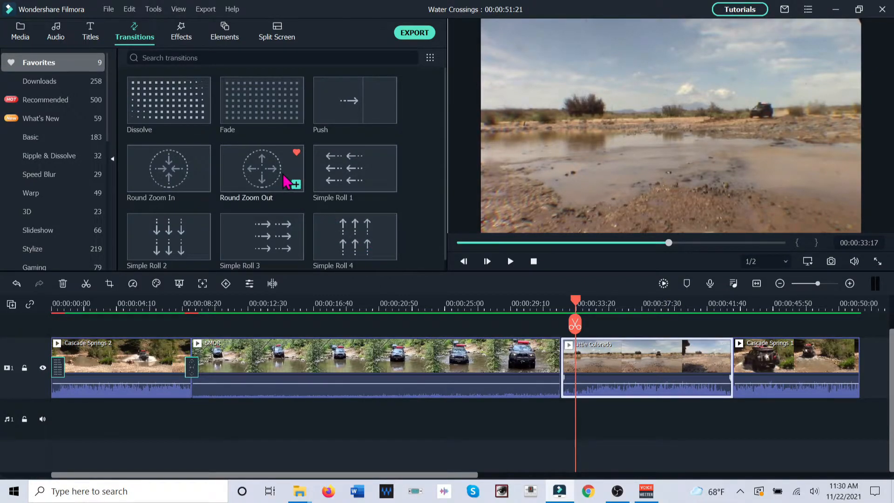
pyautogui.click(296, 185)
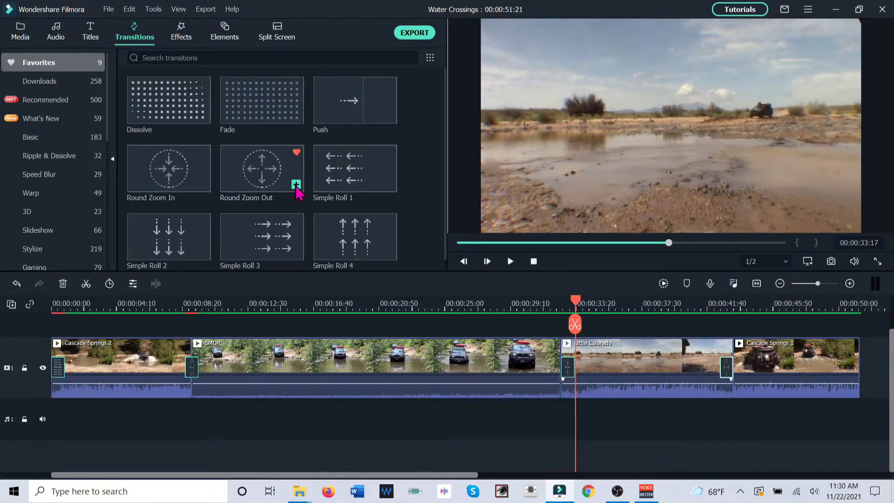
pyautogui.click(570, 370)
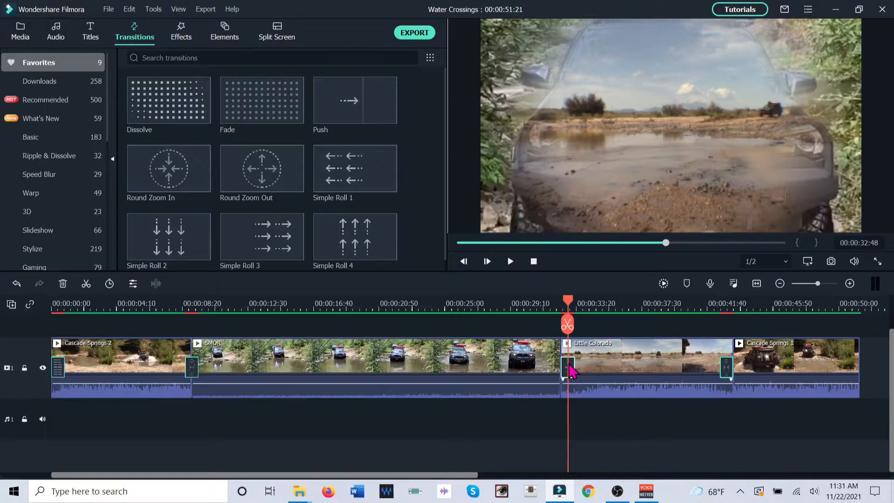
pyautogui.moveTo(565, 365); pyautogui.dragTo(559, 364)
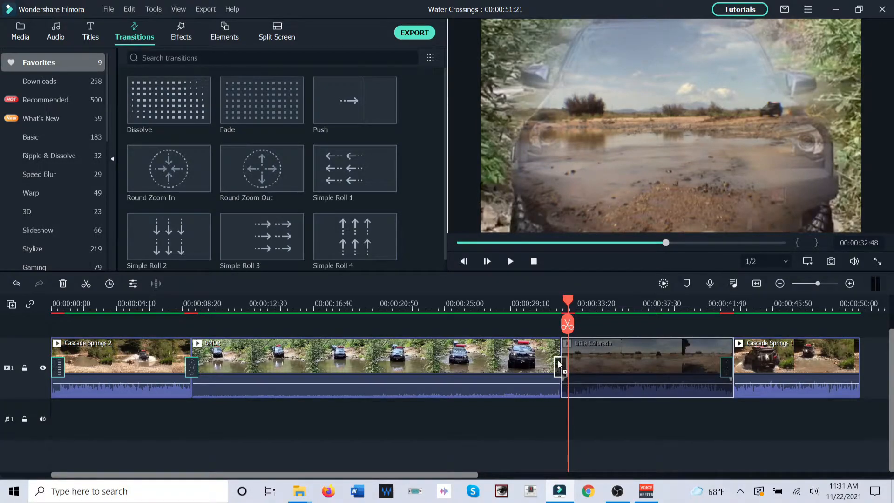
# Play the Round Zoom Out transition between SMOR and Little Colorado and pause partway through Little Colorado
pyautogui.click(531, 308)
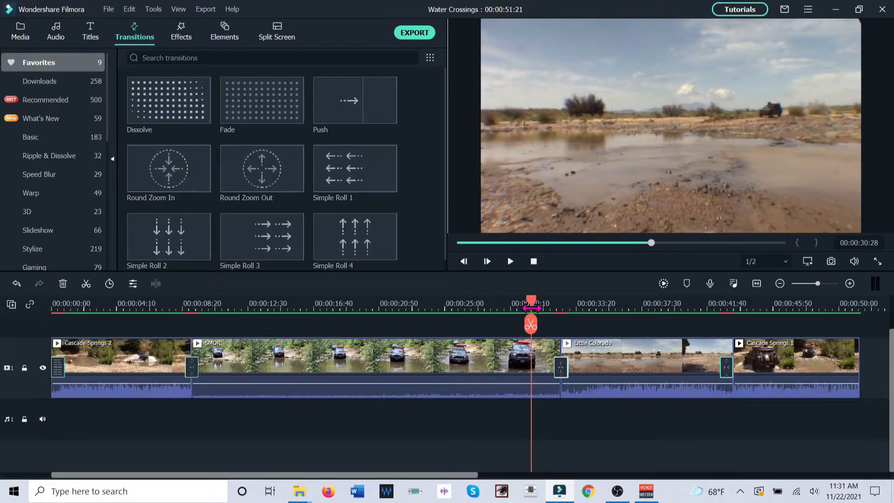
pyautogui.click(511, 262)
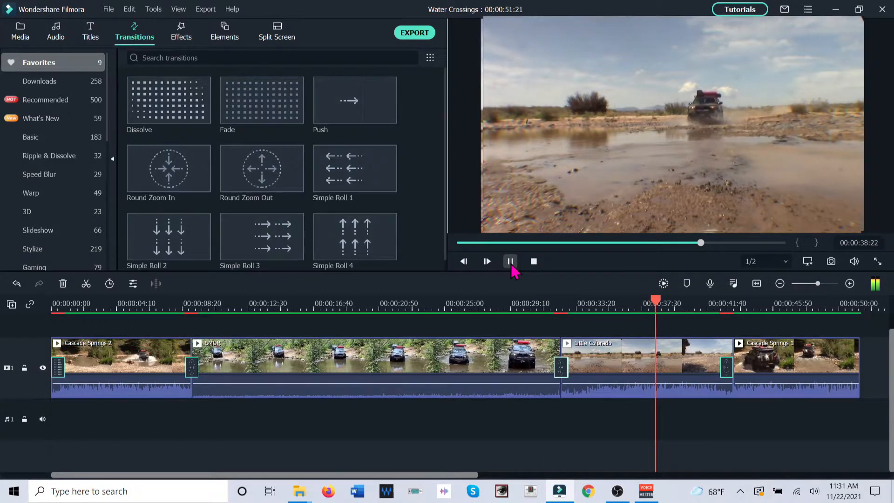
pyautogui.click(511, 264)
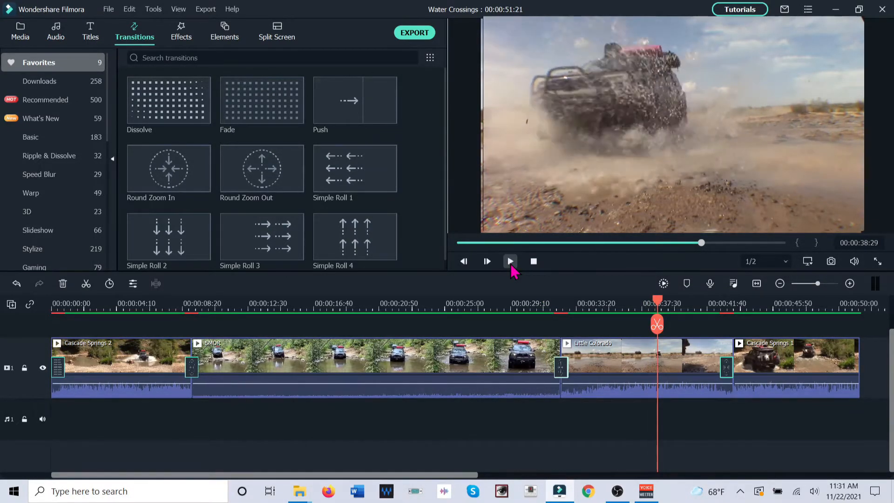
# Replay the cut into Little Colorado and delete the Round Zoom Out transition at the end of that clip
pyautogui.click(540, 305)
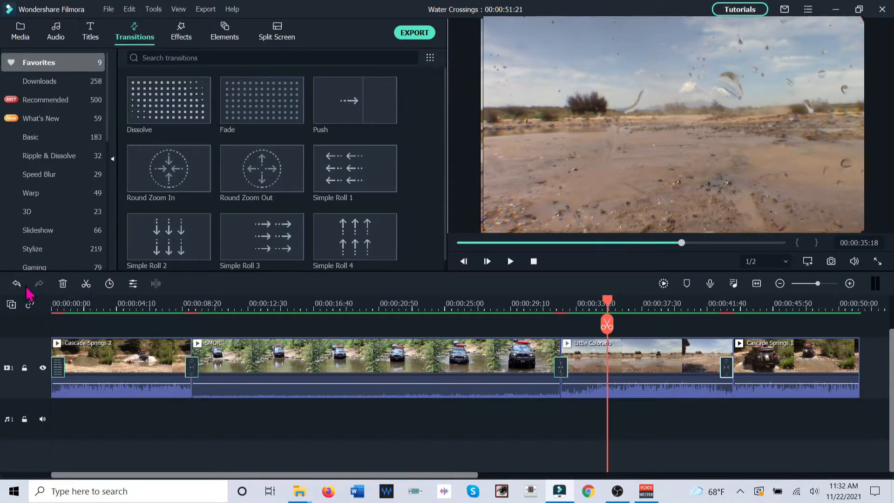
pyautogui.moveTo(708, 305); pyautogui.dragTo(729, 308)
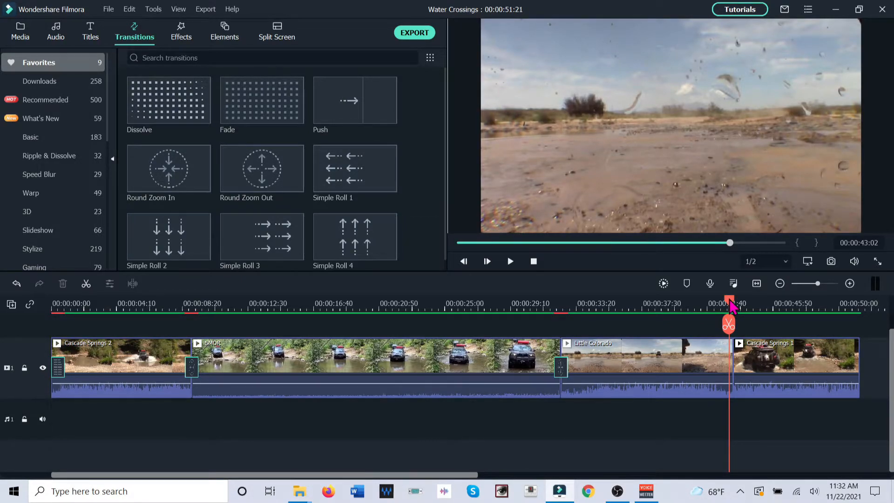
# Apply Simple Roll 1 to both ends of the Cascade Springs 1 clip and center the opening transition over the cut with Little Colorado
pyautogui.click(766, 356)
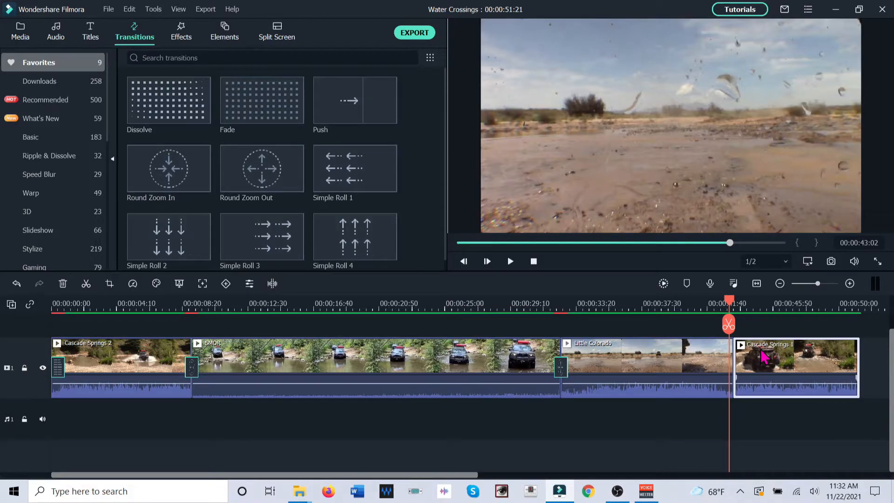
pyautogui.moveTo(389, 184)
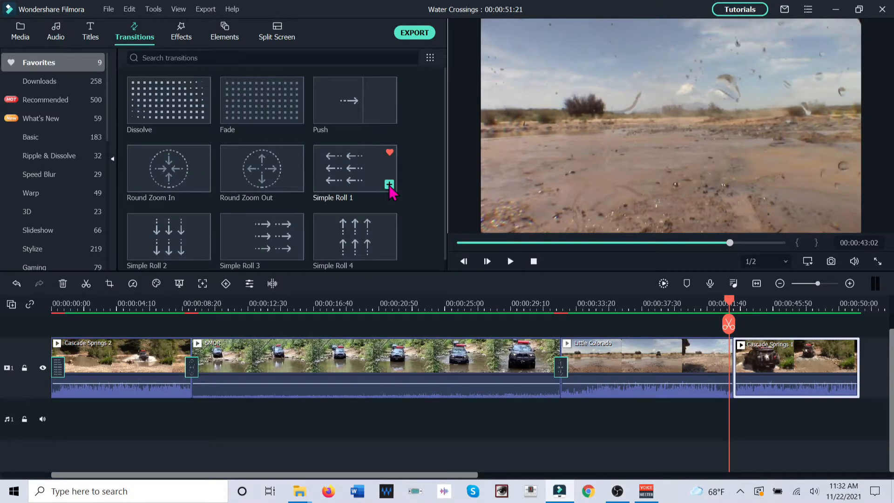
pyautogui.click(389, 185)
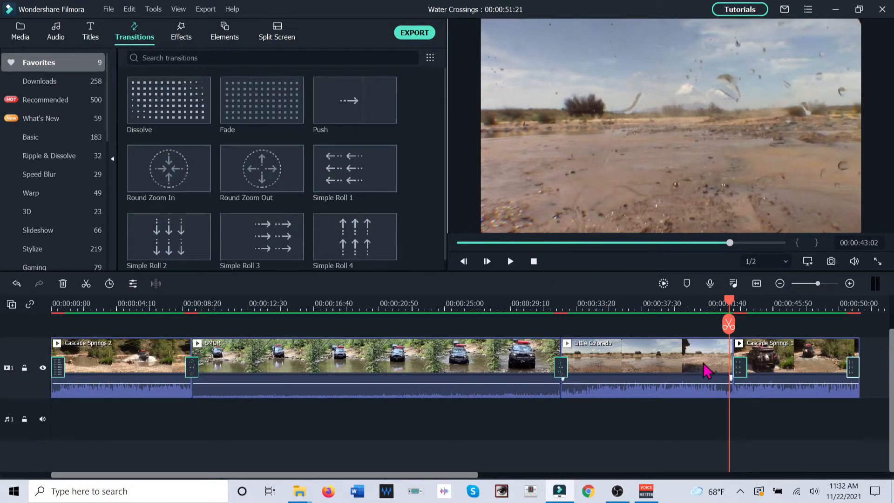
pyautogui.moveTo(736, 372); pyautogui.dragTo(733, 372)
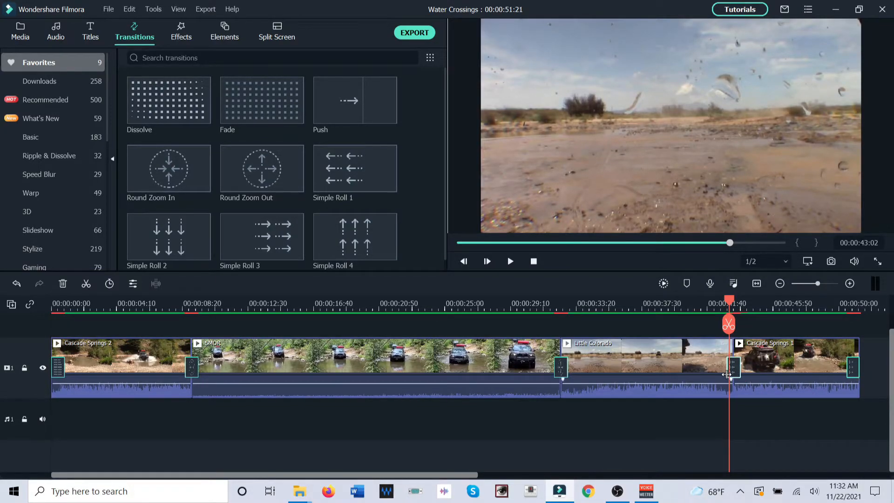
# Play the Simple Roll 1 transitions of the Cascade Springs 1 clip through to the end of the timeline
pyautogui.click(709, 308)
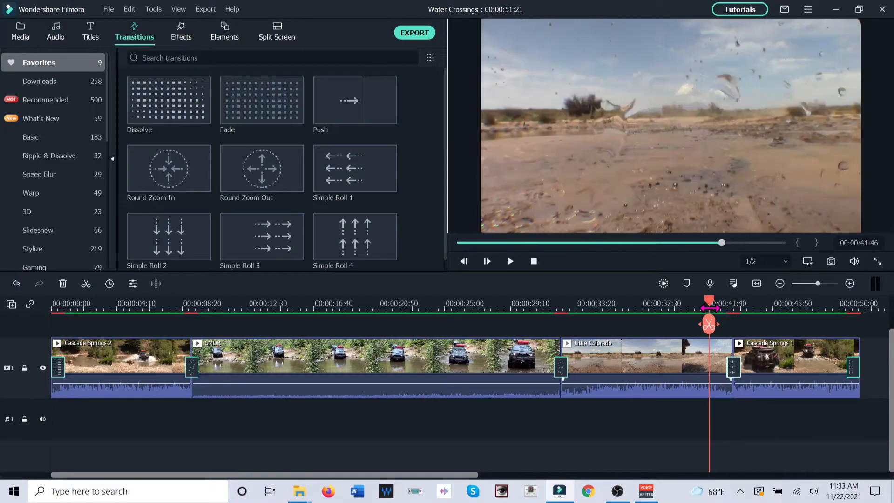
pyautogui.click(684, 310)
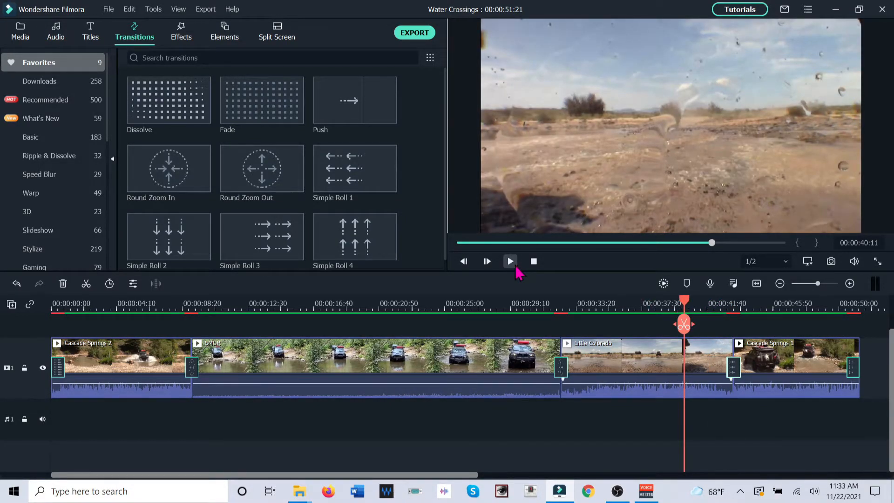
pyautogui.click(514, 266)
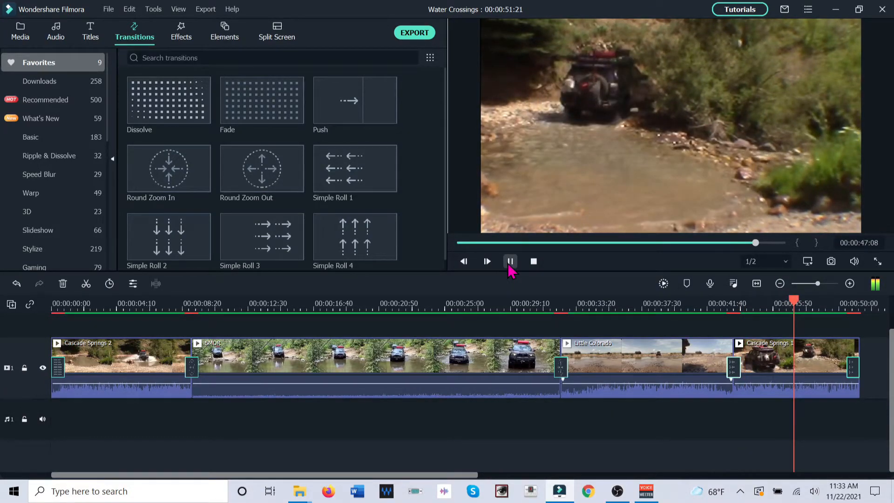
pyautogui.click(510, 261)
pyautogui.click(510, 261)
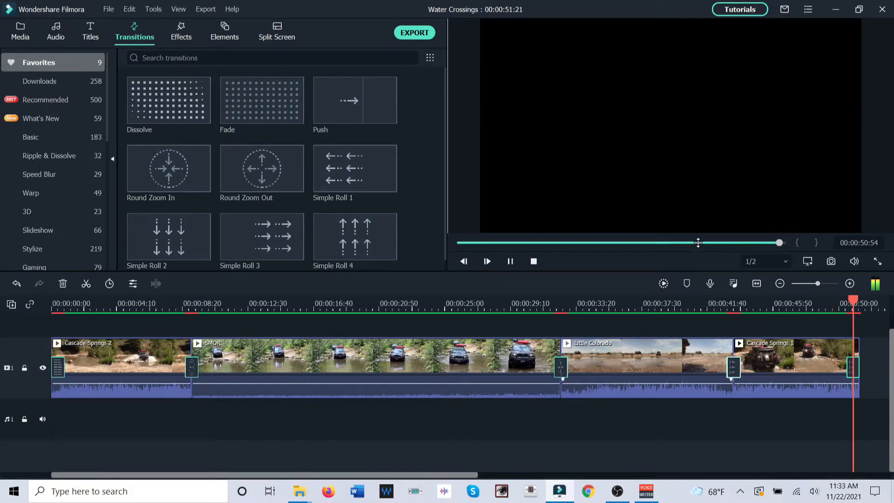
pyautogui.click(705, 306)
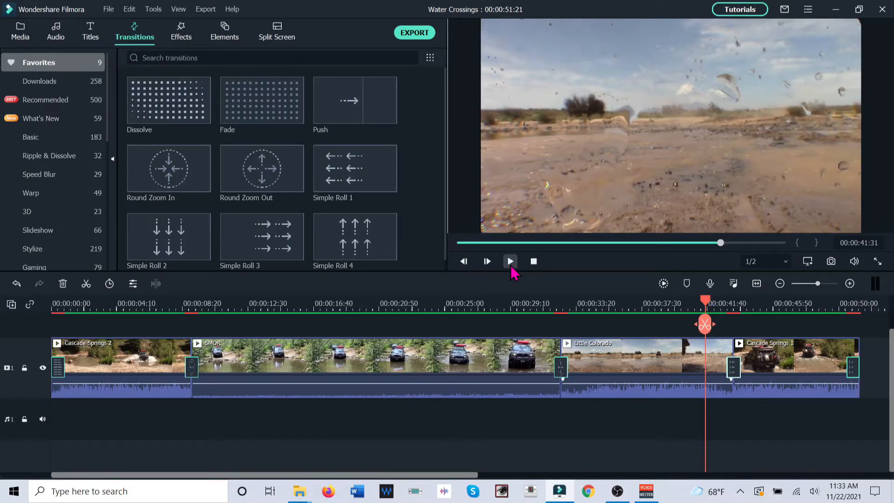
# Delete the Simple Roll 1 transition at the end of the Cascade Springs 1 clip and scrub at the timeline's end
pyautogui.click(865, 311)
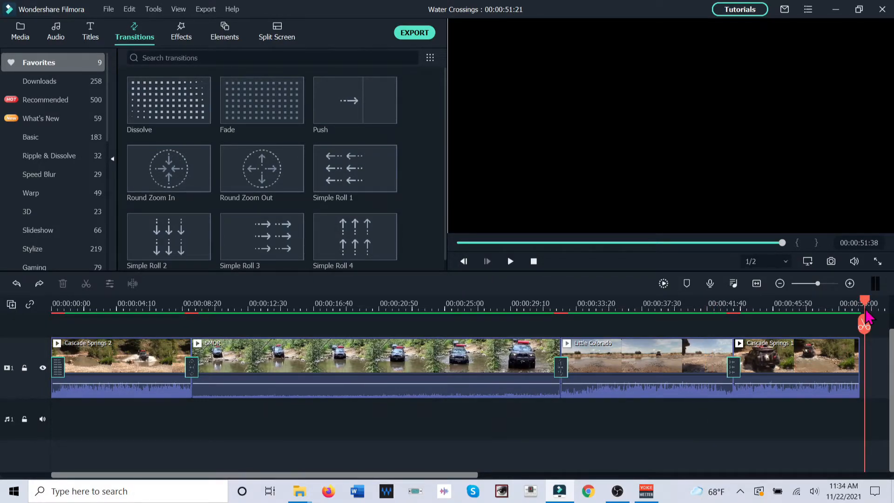
pyautogui.moveTo(865, 309); pyautogui.dragTo(864, 309)
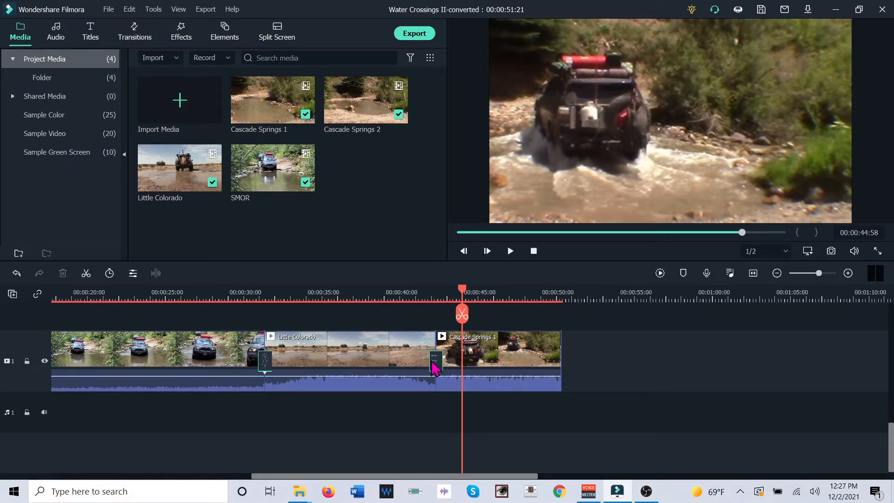
# Shift the transition between Little Colorado and Cascade Springs 1 fully onto Little Colorado, and apply Dissolve to the end of Cascade Springs 1
pyautogui.click(433, 364)
pyautogui.moveTo(423, 361); pyautogui.dragTo(423, 362)
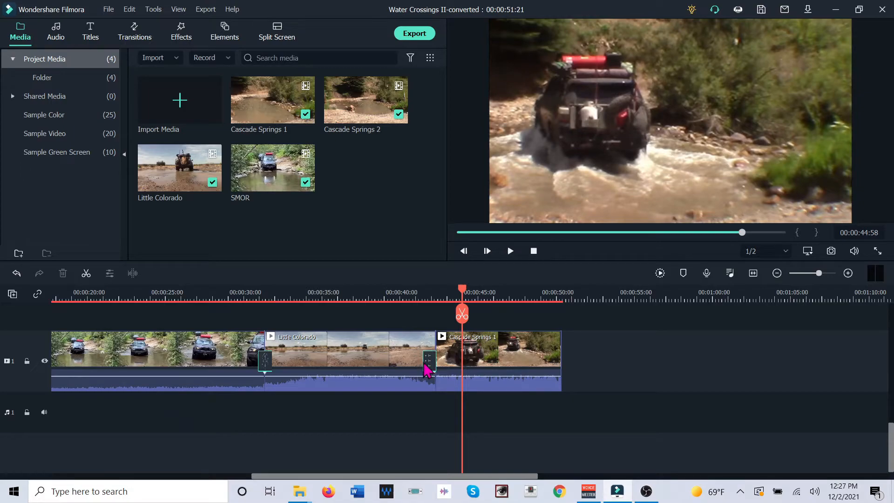
pyautogui.click(492, 368)
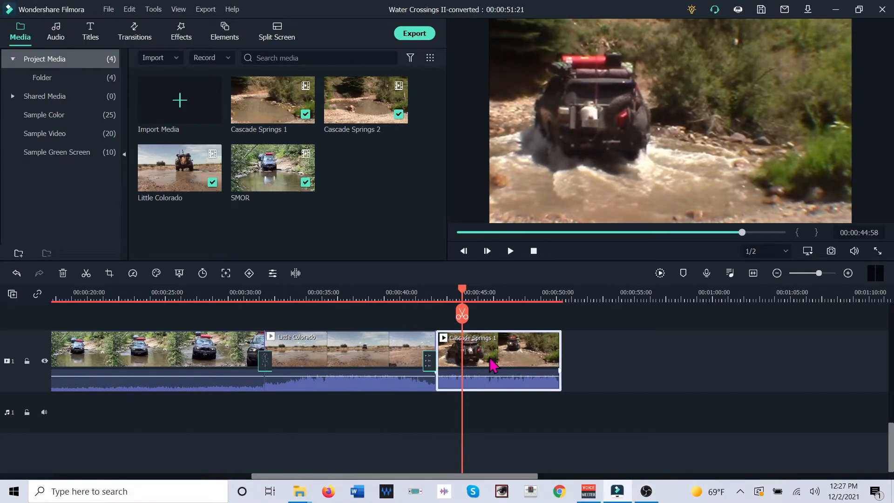
pyautogui.click(114, 43)
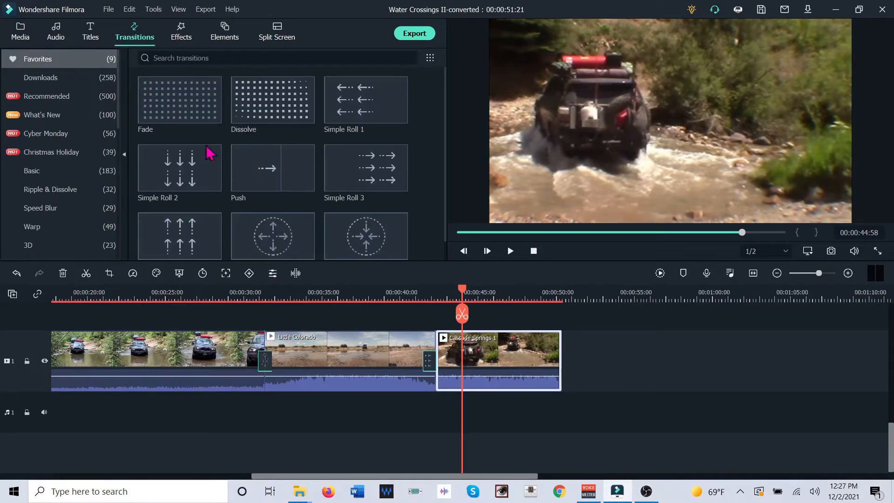
pyautogui.click(305, 114)
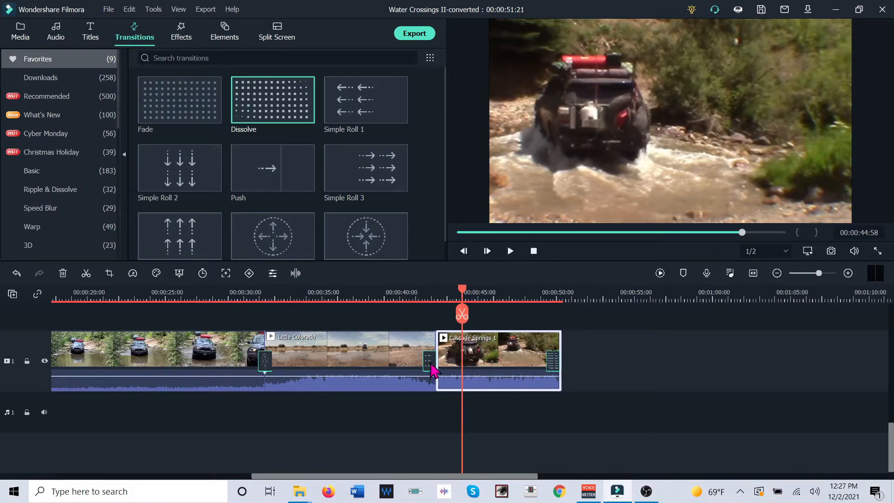
# Center the transition back over the cut between Little Colorado and Cascade Springs 1 and play the last clip into its closing Dissolve
pyautogui.click(430, 363)
pyautogui.moveTo(433, 363); pyautogui.dragTo(434, 362)
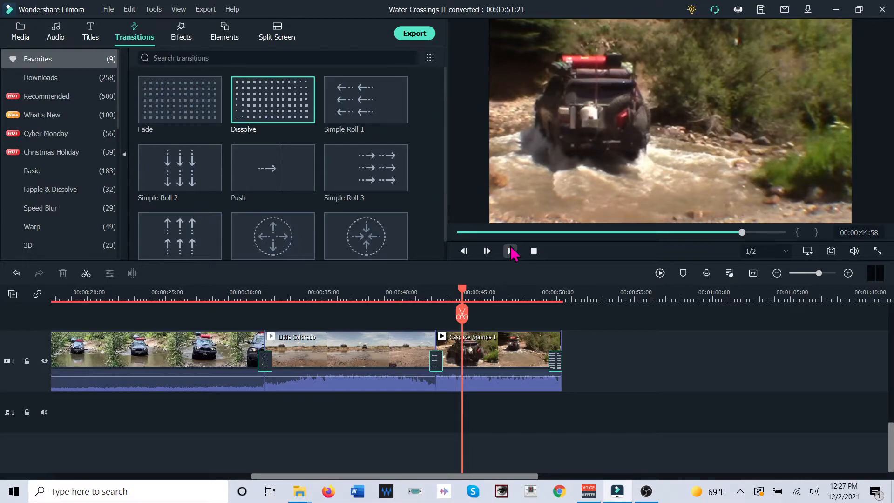
pyautogui.click(510, 251)
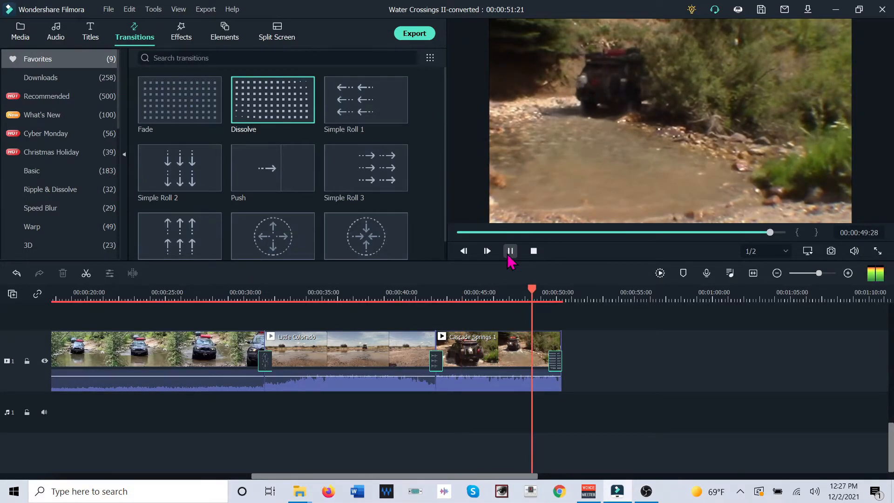